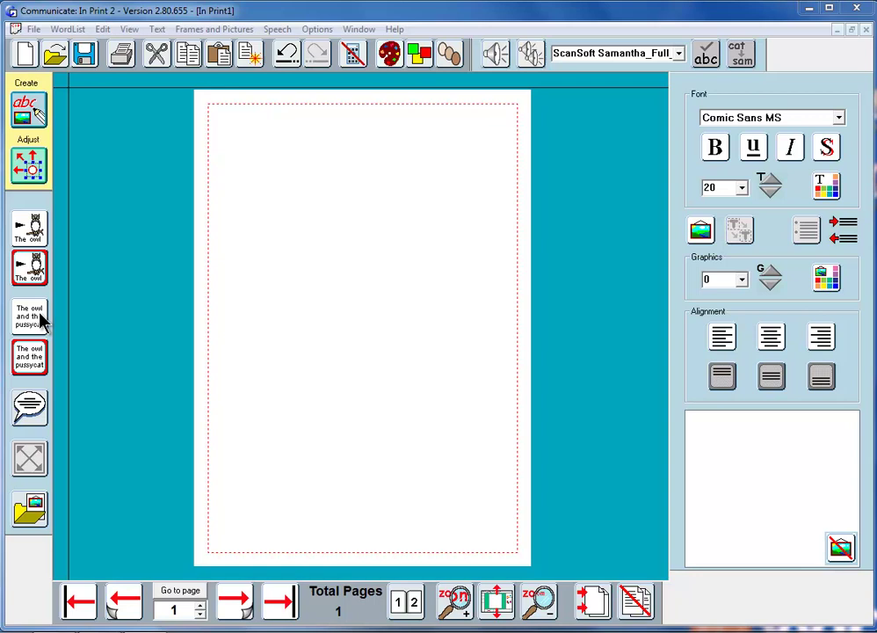
pyautogui.click(31, 514)
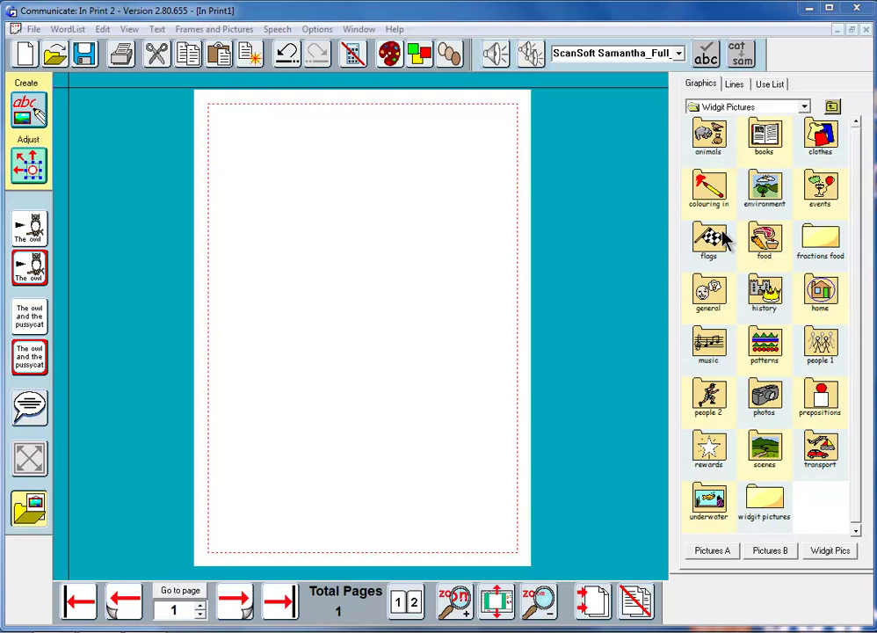
pyautogui.click(765, 296)
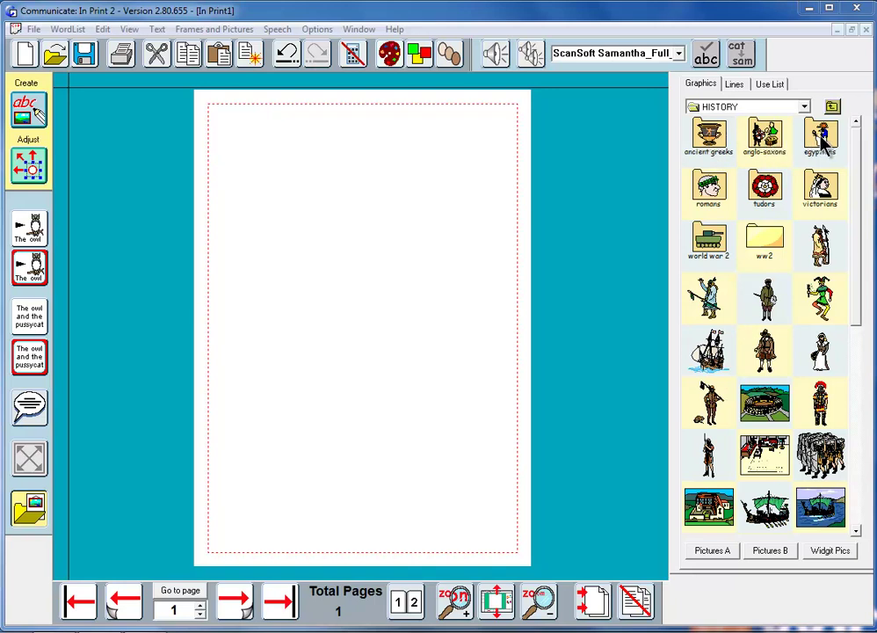
pyautogui.click(823, 141)
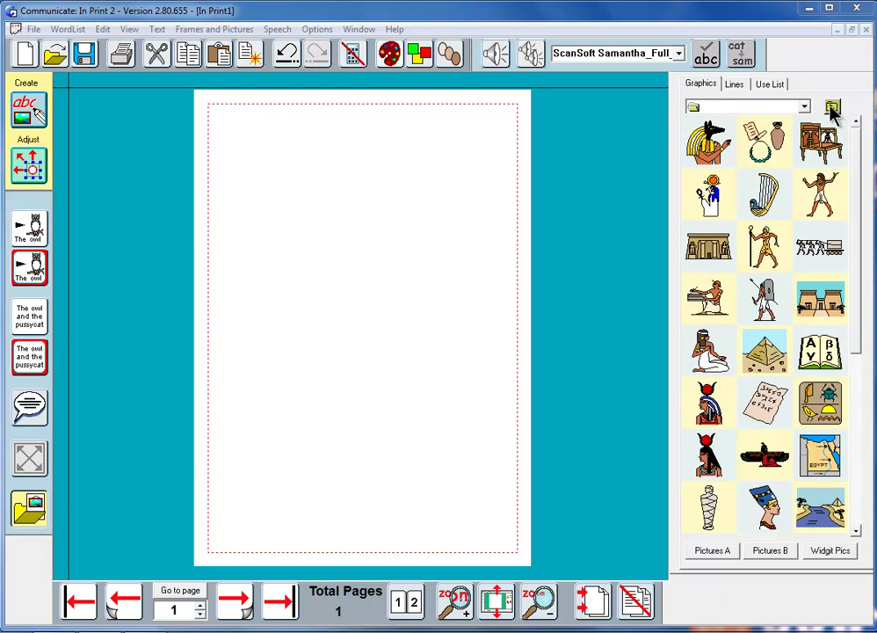
pyautogui.click(828, 104)
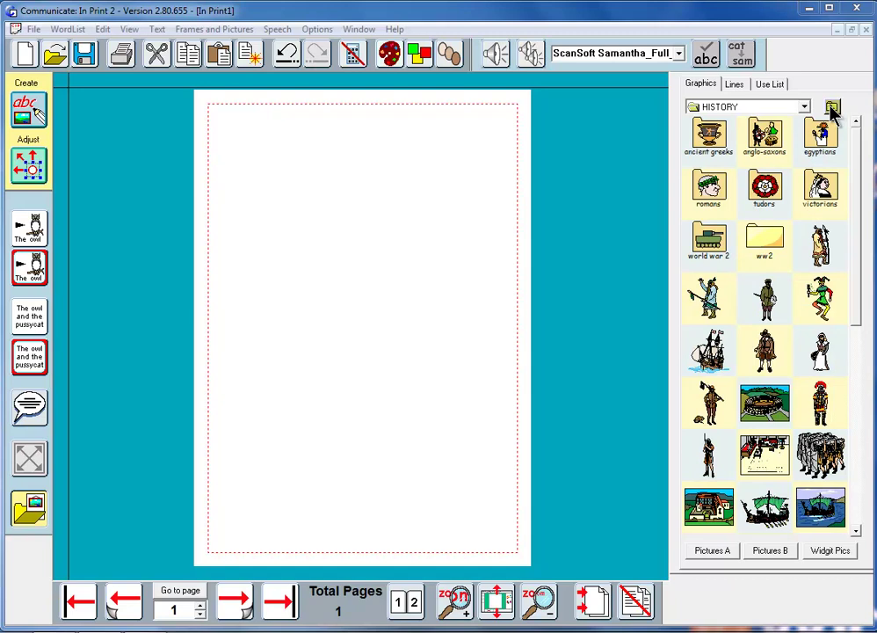
pyautogui.click(831, 107)
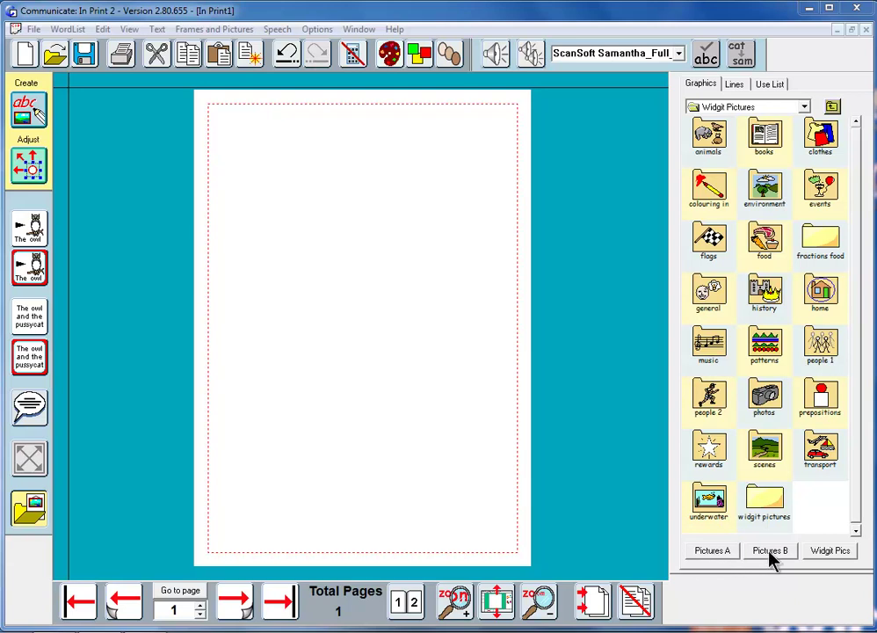
pyautogui.click(713, 551)
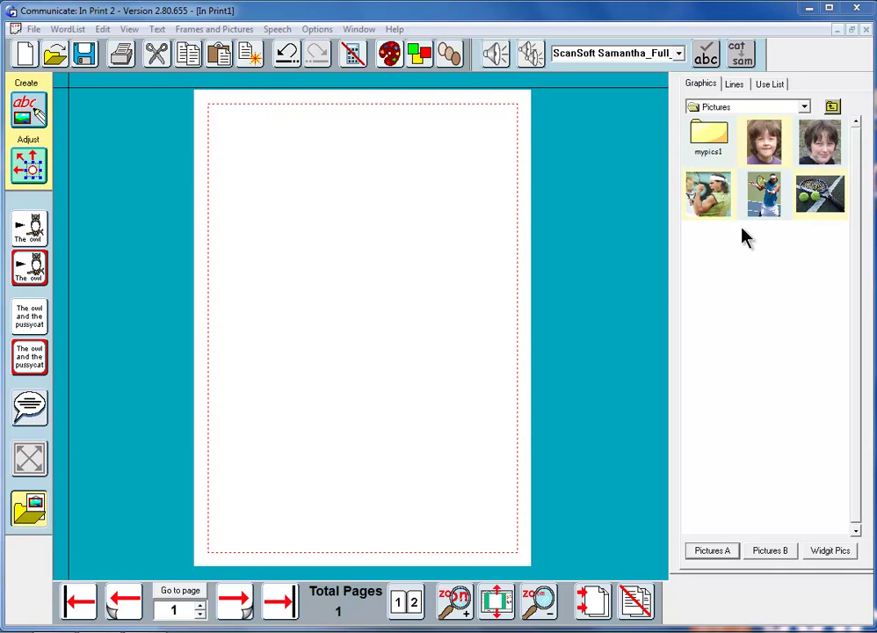
pyautogui.doubleClick(712, 139)
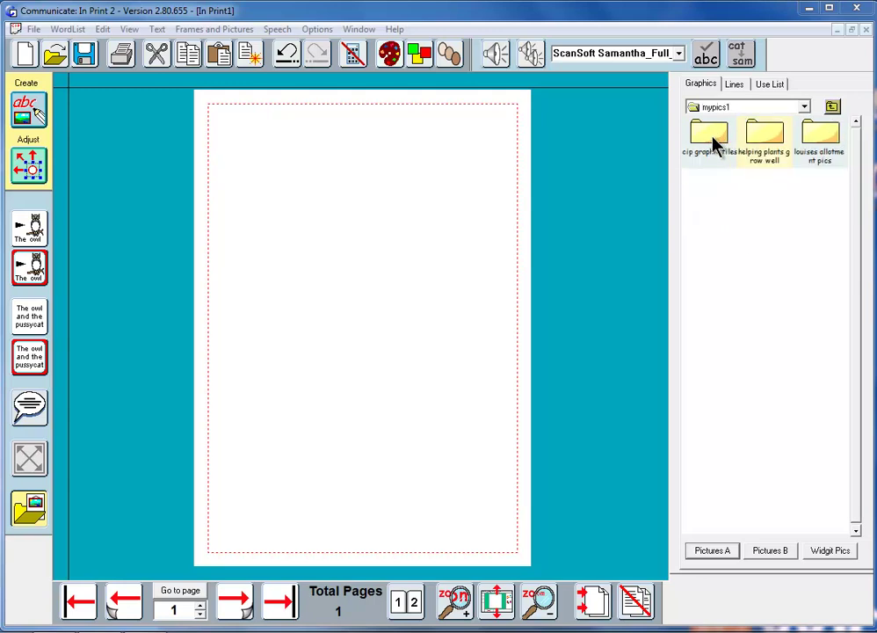
pyautogui.doubleClick(711, 138)
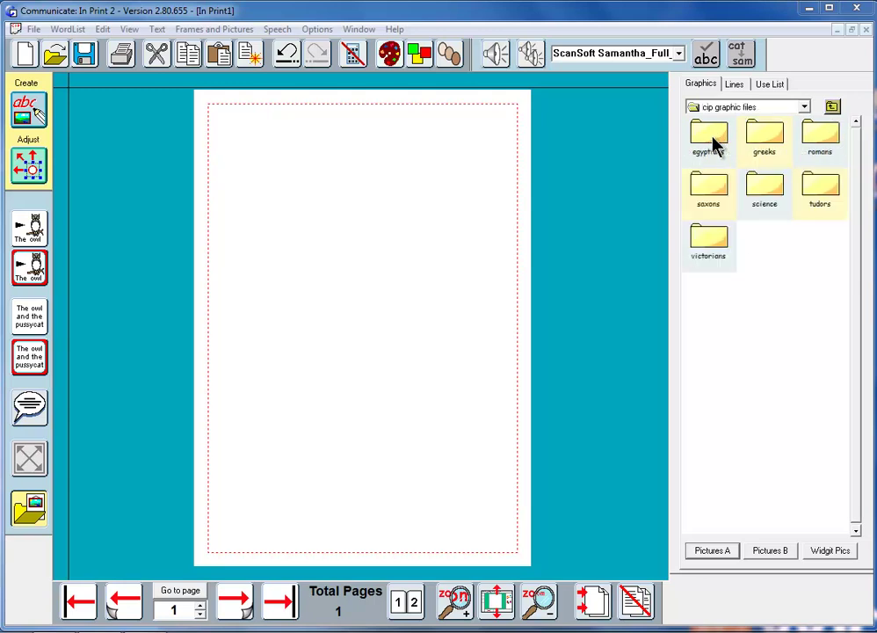
pyautogui.doubleClick(764, 189)
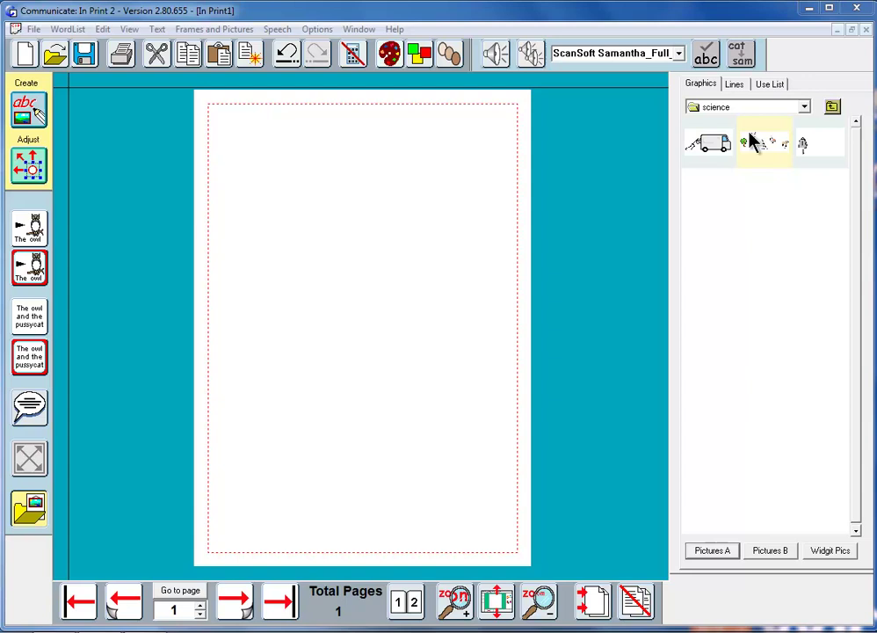
pyautogui.click(830, 552)
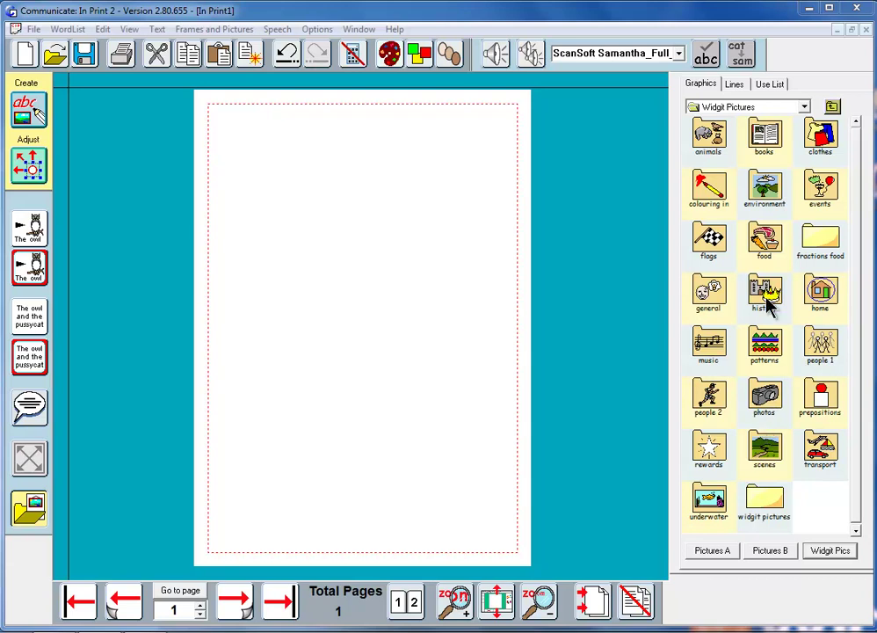
pyautogui.click(767, 552)
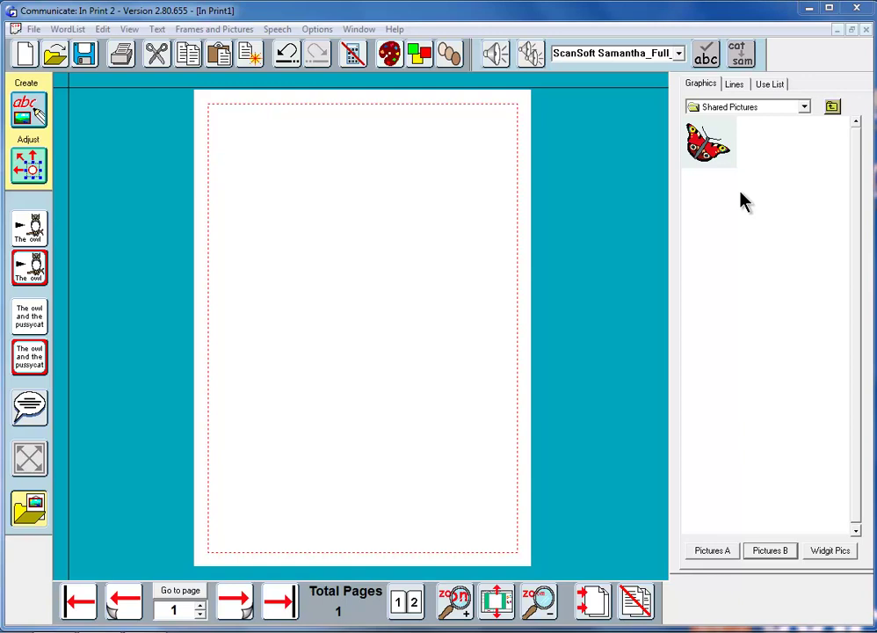
pyautogui.click(714, 554)
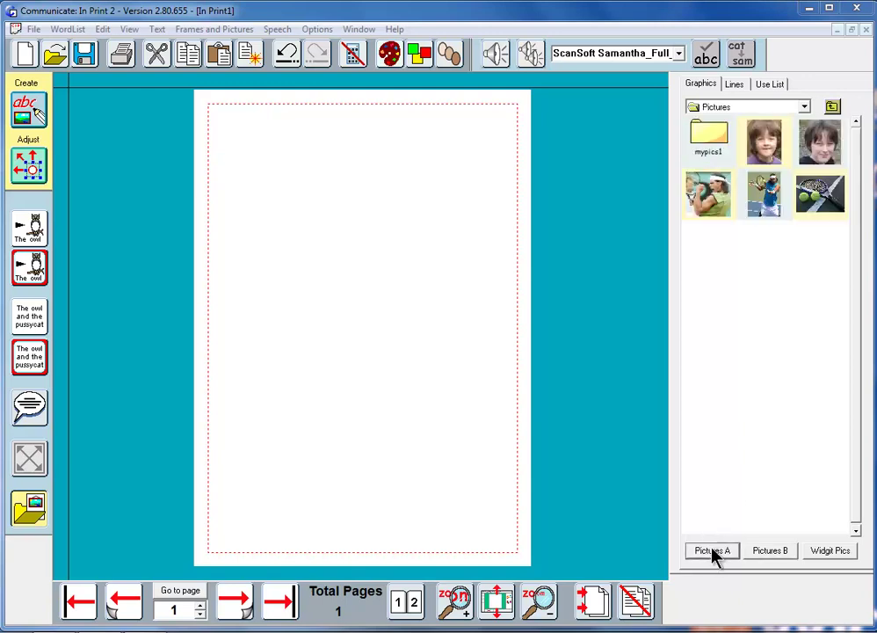
pyautogui.click(771, 550)
pyautogui.click(831, 552)
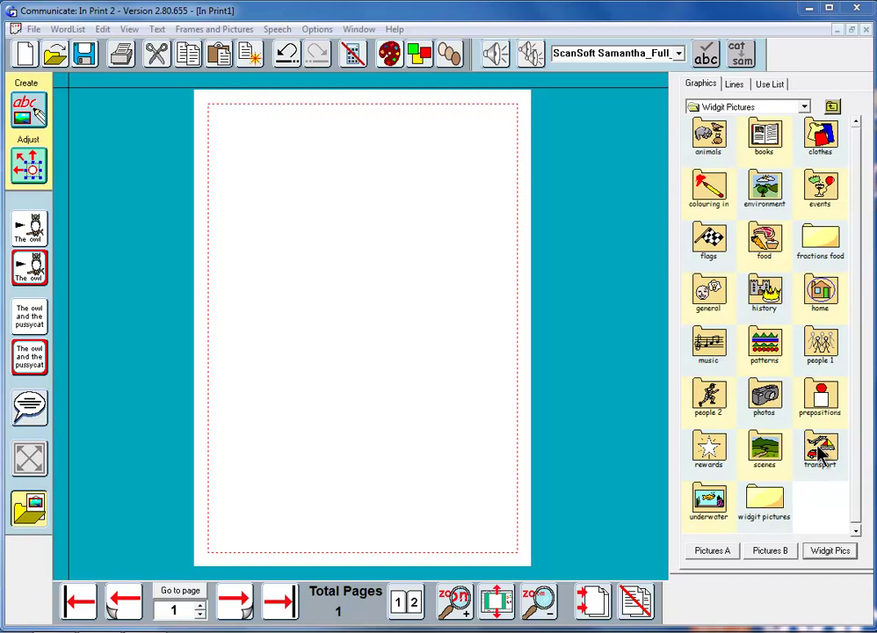
# From the TRANSPORT folder, place a biplane at the page's top-left and enlarge it.
pyautogui.doubleClick(819, 450)
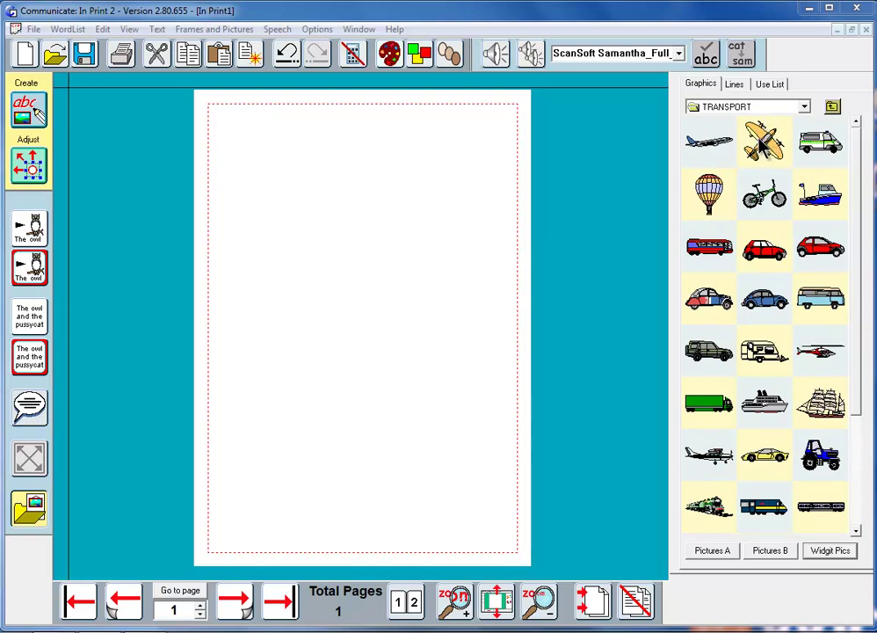
pyautogui.click(763, 145)
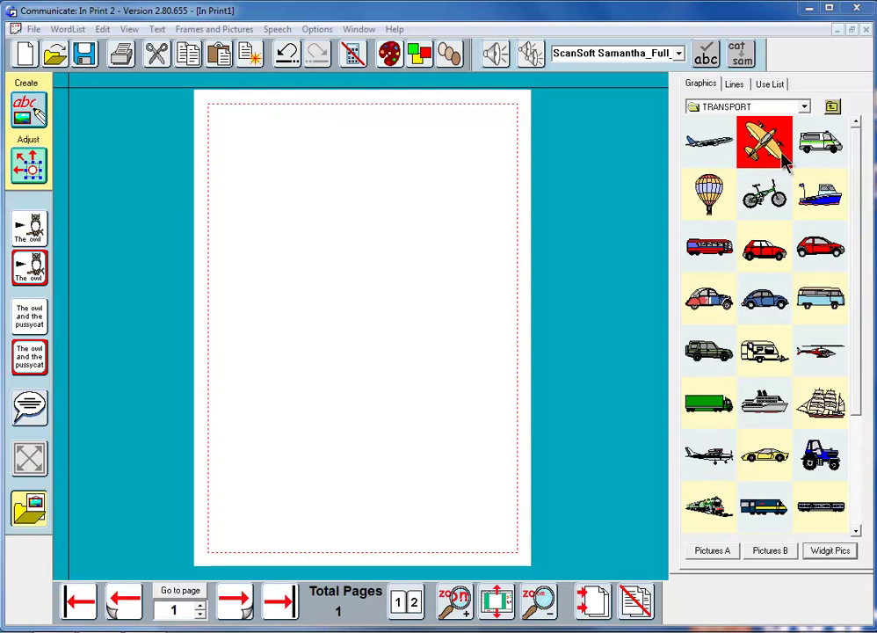
pyautogui.click(226, 141)
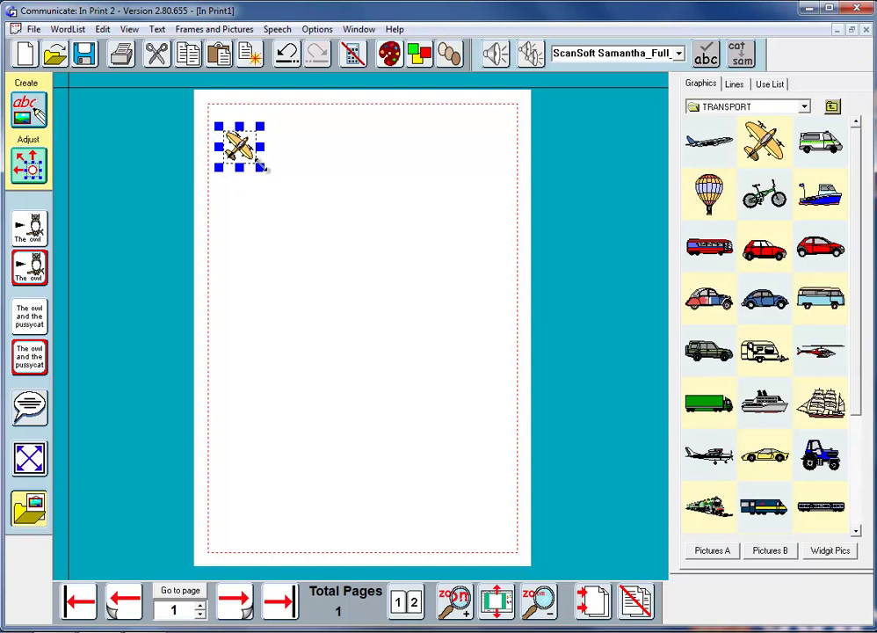
pyautogui.moveTo(261, 167); pyautogui.dragTo(297, 201)
# Add two more small biplane copies across the top middle and right of the page.
pyautogui.click(764, 145)
pyautogui.click(352, 156)
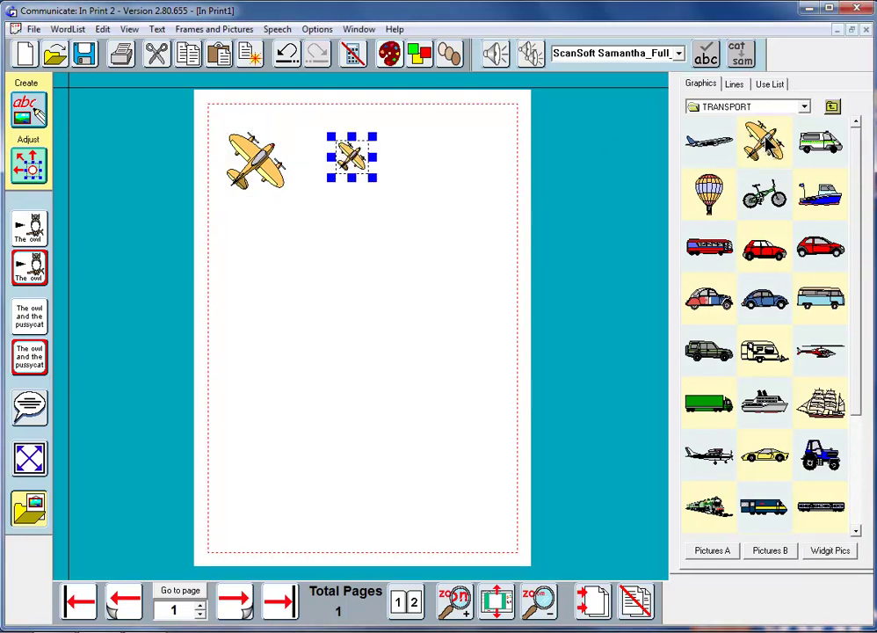
pyautogui.click(431, 138)
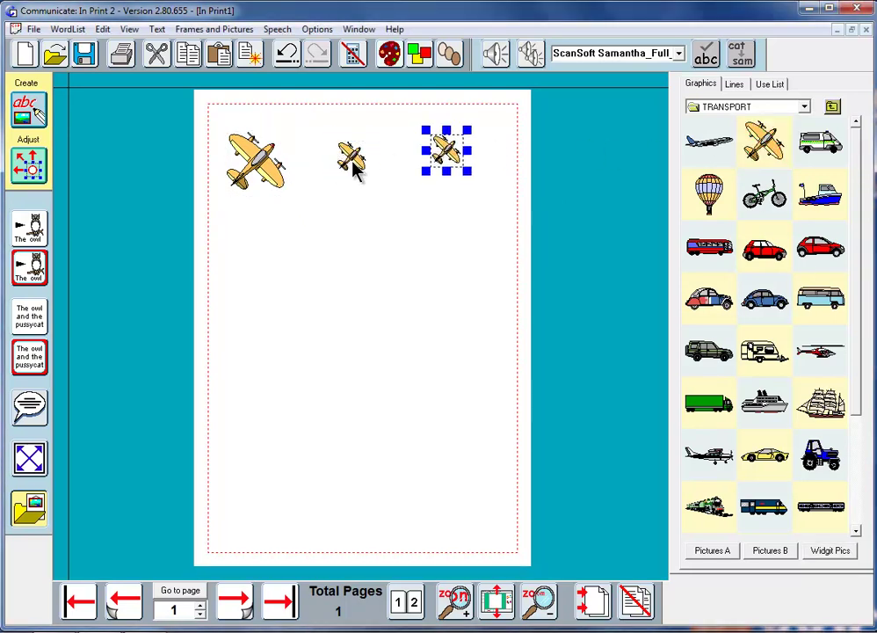
pyautogui.moveTo(354, 171); pyautogui.dragTo(362, 158)
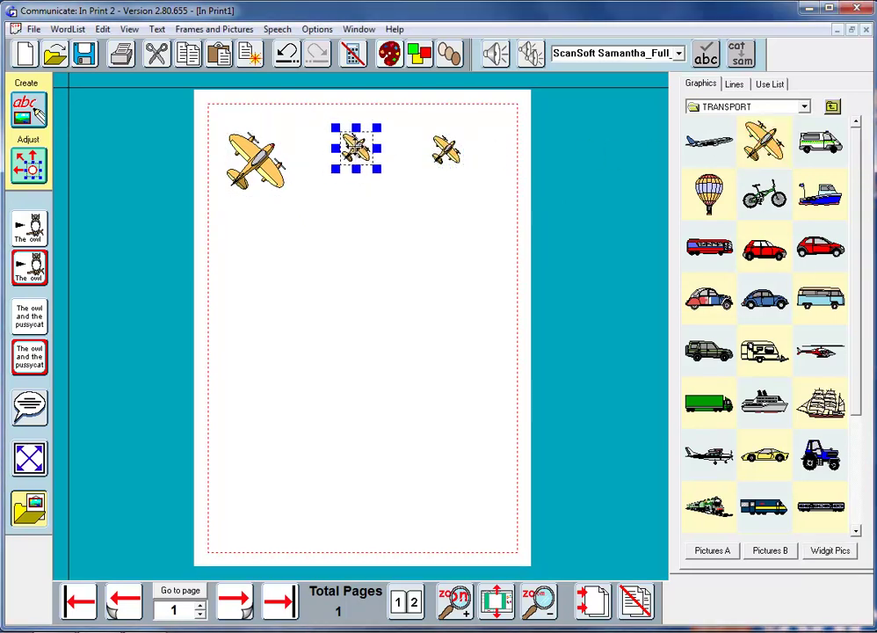
# Stretch the left biplane much taller, then undo the stretch with Ctrl+Z.
pyautogui.click(257, 176)
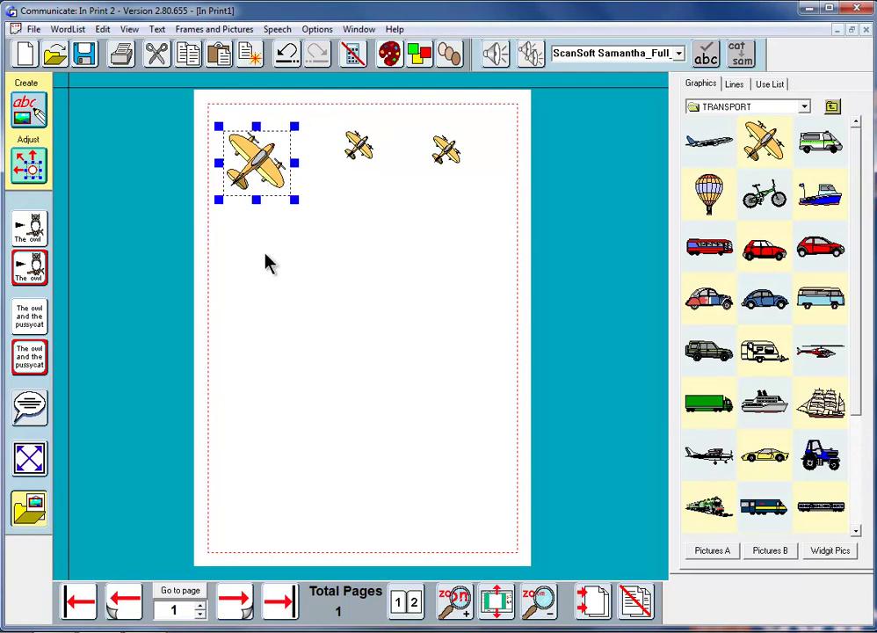
pyautogui.moveTo(294, 198); pyautogui.dragTo(300, 335)
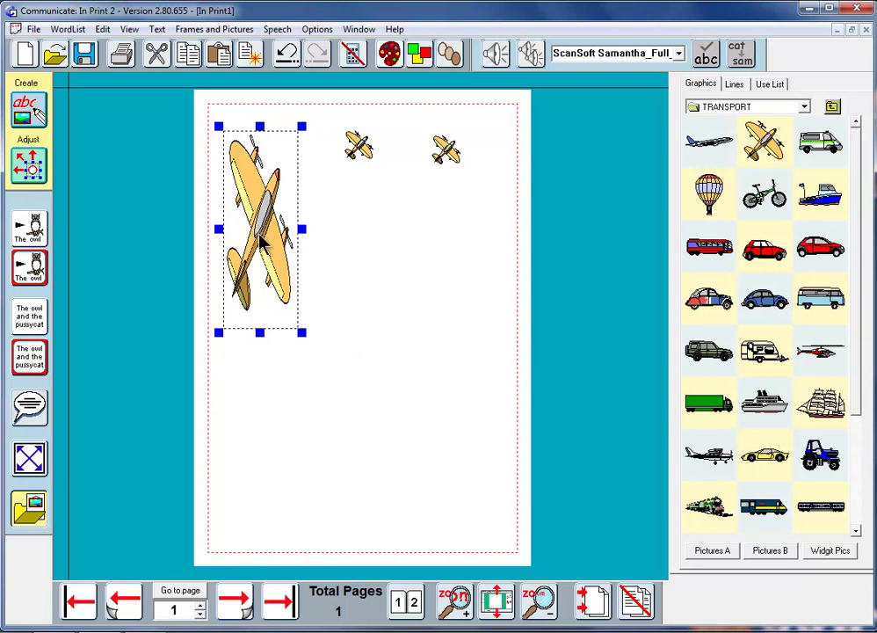
pyautogui.hotkey('ctrl', 'z')
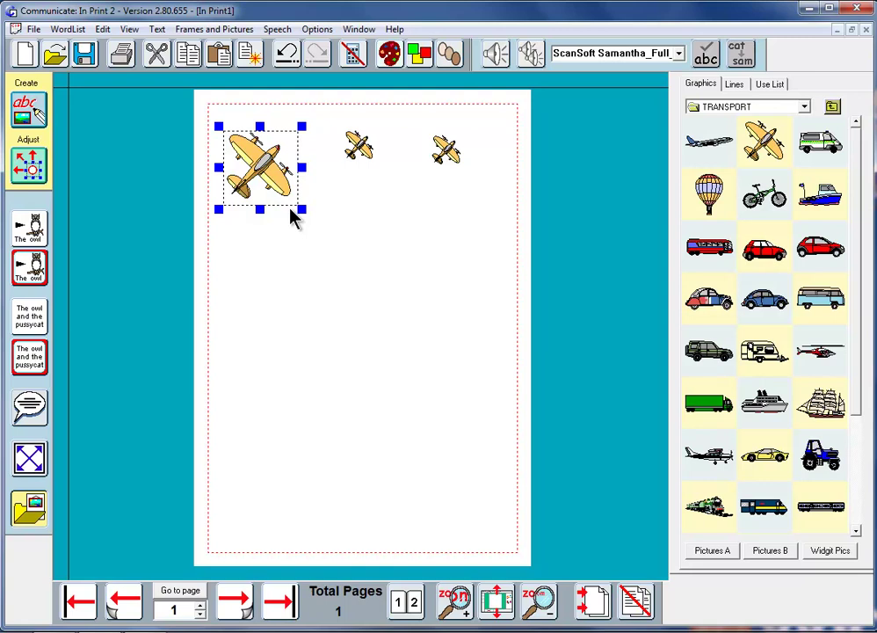
# Enlarge the middle biplane to roughly match the left one.
pyautogui.click(356, 146)
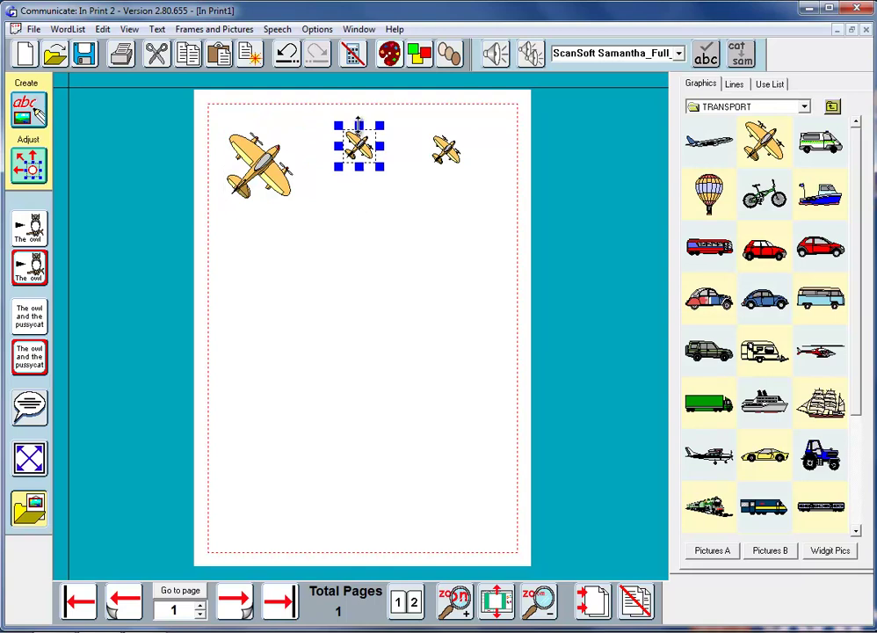
pyautogui.moveTo(358, 129); pyautogui.dragTo(355, 225)
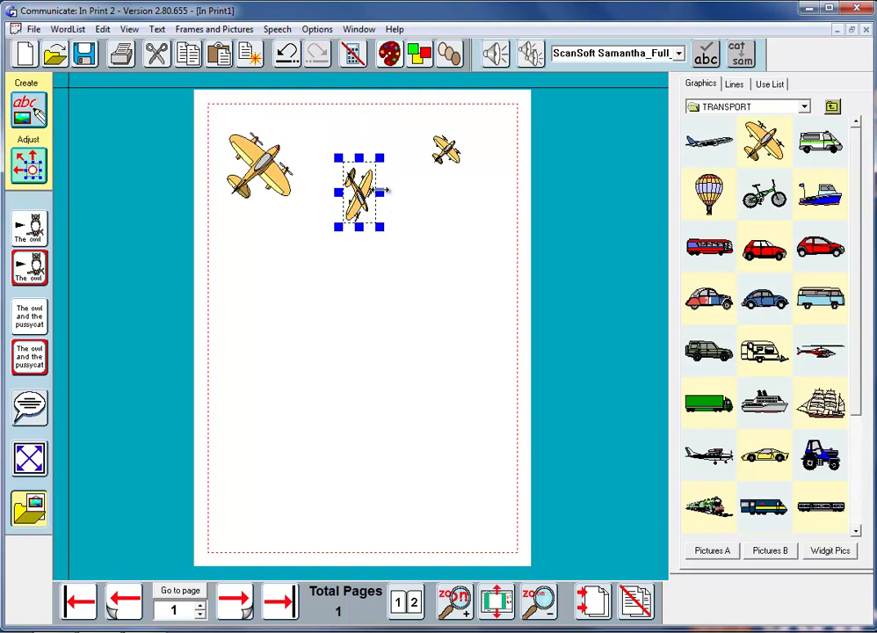
pyautogui.moveTo(380, 191); pyautogui.dragTo(369, 175)
# Move the right biplane into the page's top-right corner.
pyautogui.click(448, 161)
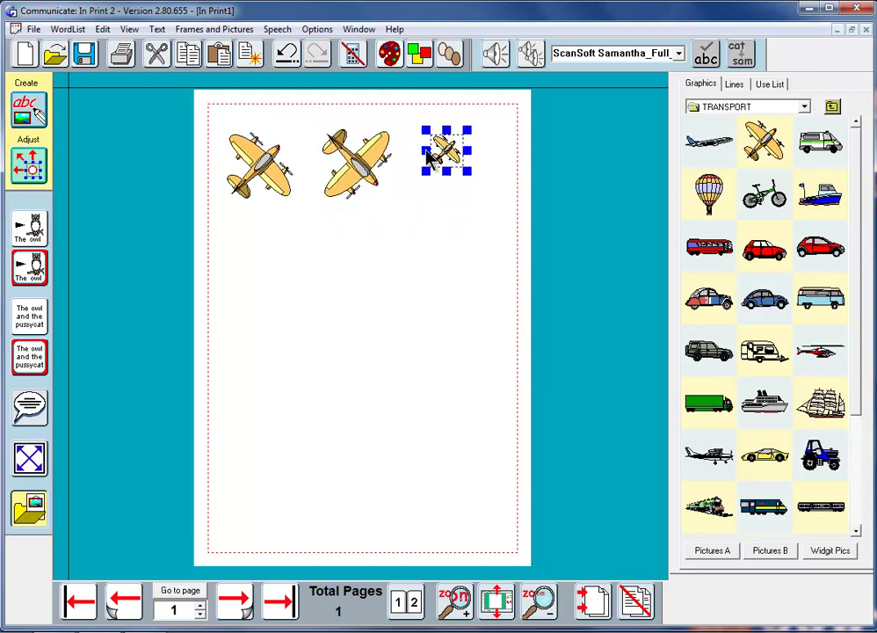
pyautogui.click(432, 155)
pyautogui.click(436, 153)
pyautogui.moveTo(436, 154); pyautogui.dragTo(499, 199)
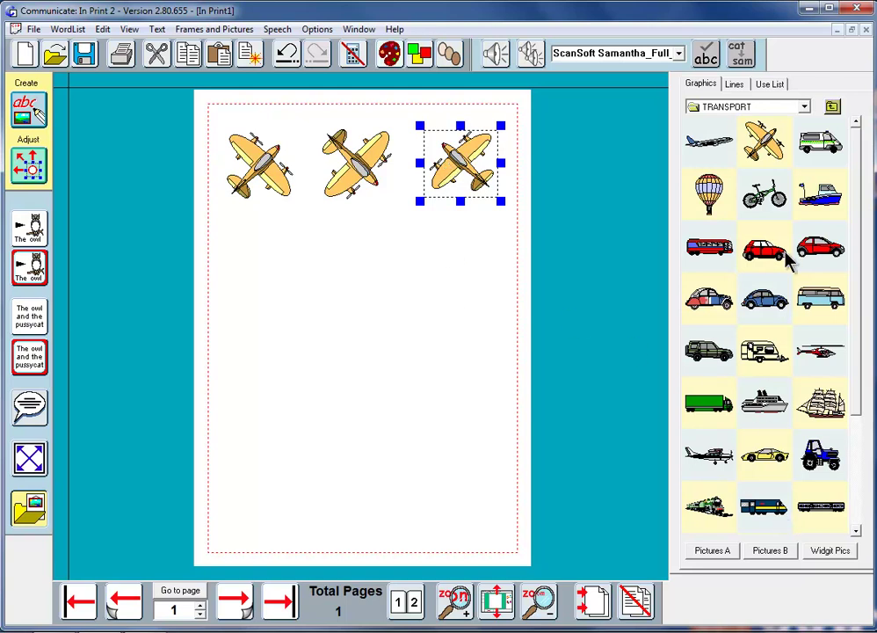
# Hide the graphics picture library so the formatting panel appears beside the page.
pyautogui.click(33, 514)
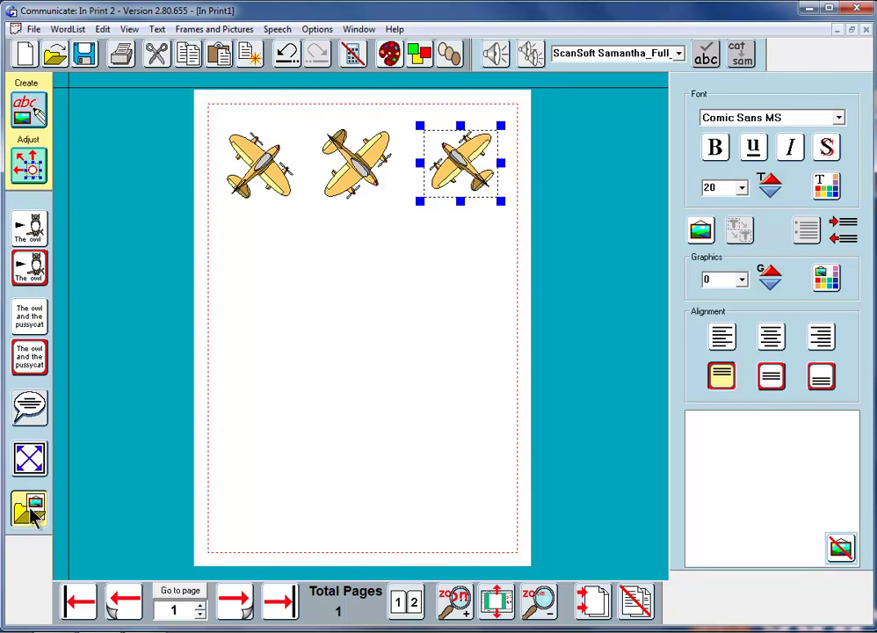
pyautogui.click(31, 513)
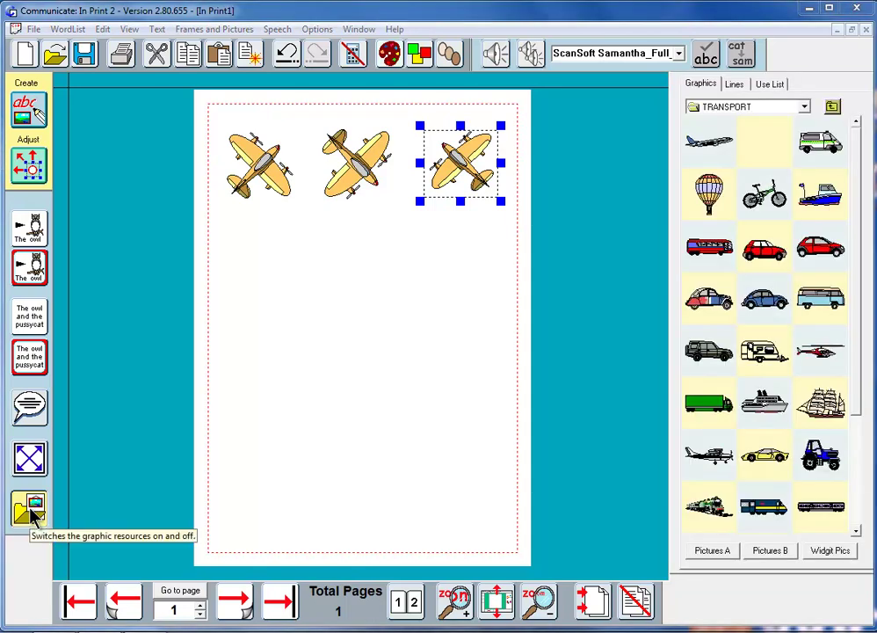
pyautogui.click(32, 514)
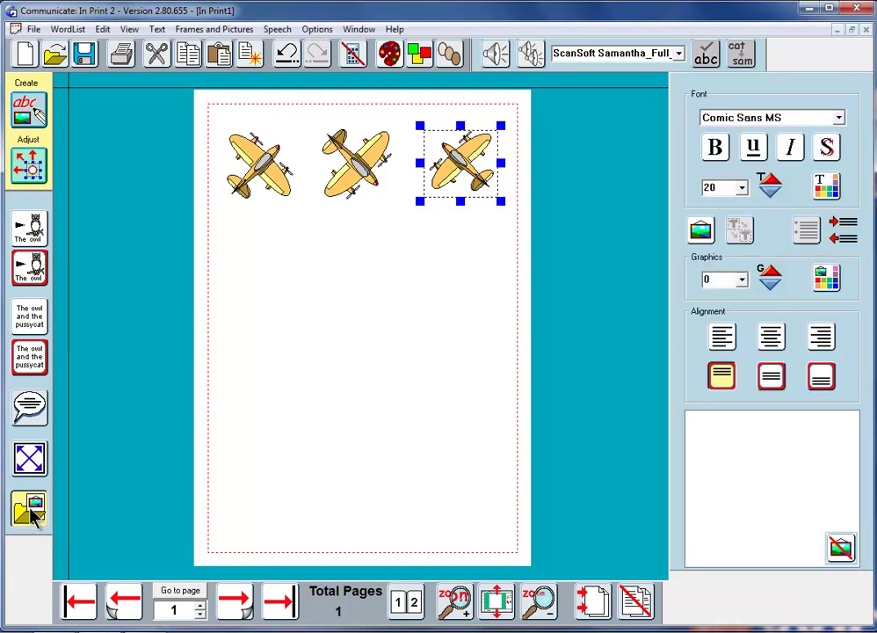